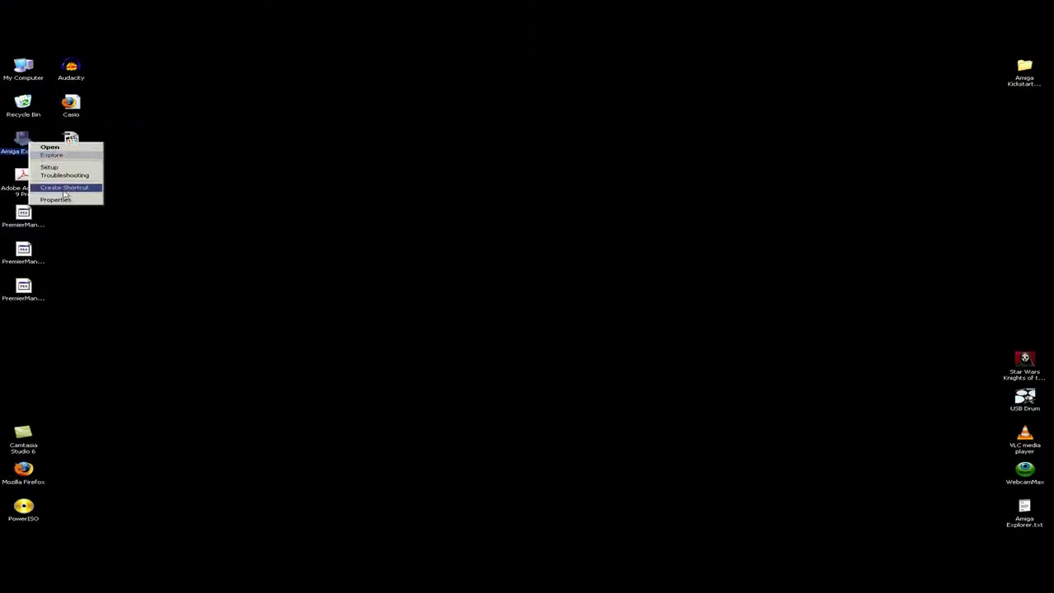
Check the Amiga Explorer connection and option properties, and start its setup for an Amiga running OS version 2.0 or higher
{"action": "left_click", "coordinate": [72, 200]}
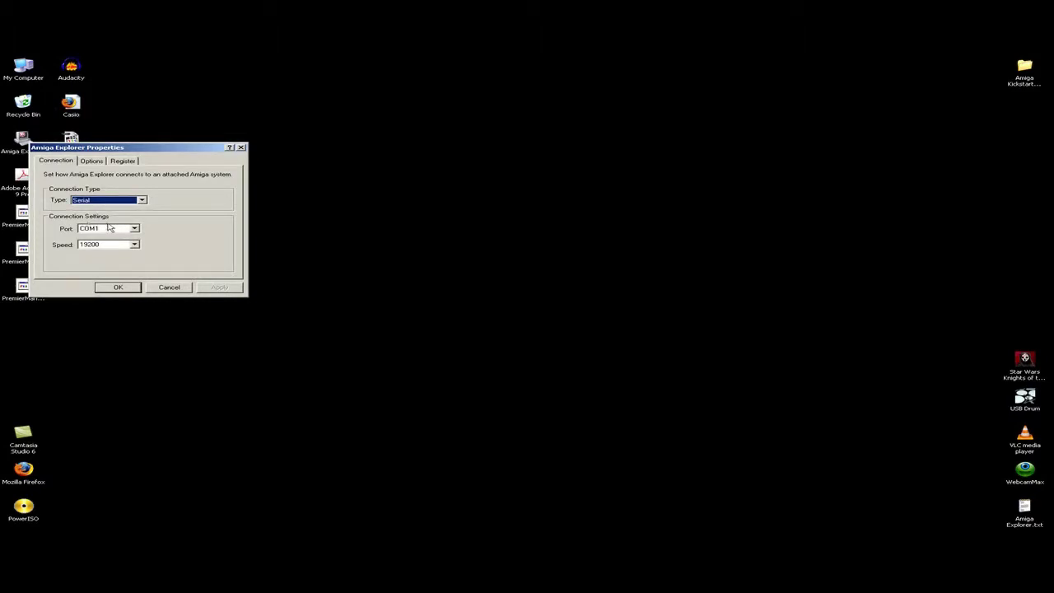
{"action": "left_click", "coordinate": [92, 161]}
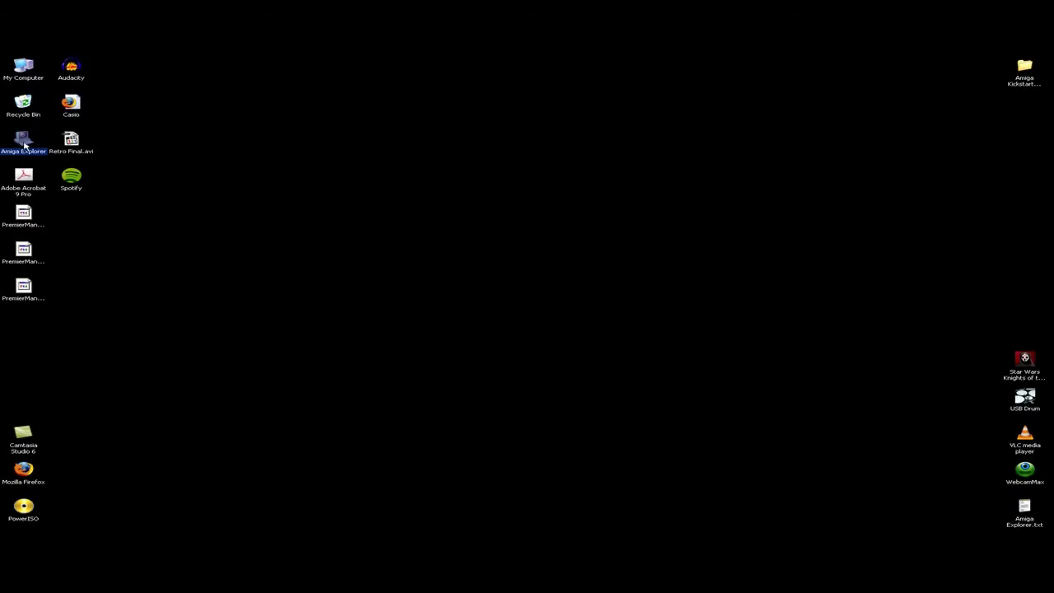
{"action": "right_click", "coordinate": [24, 145]}
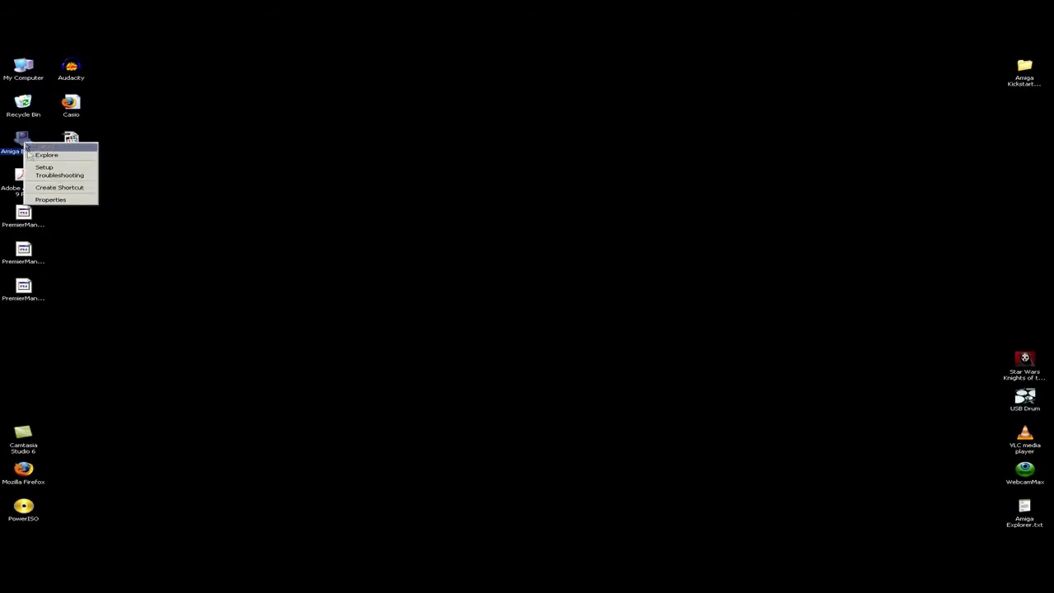
{"action": "left_click", "coordinate": [66, 169]}
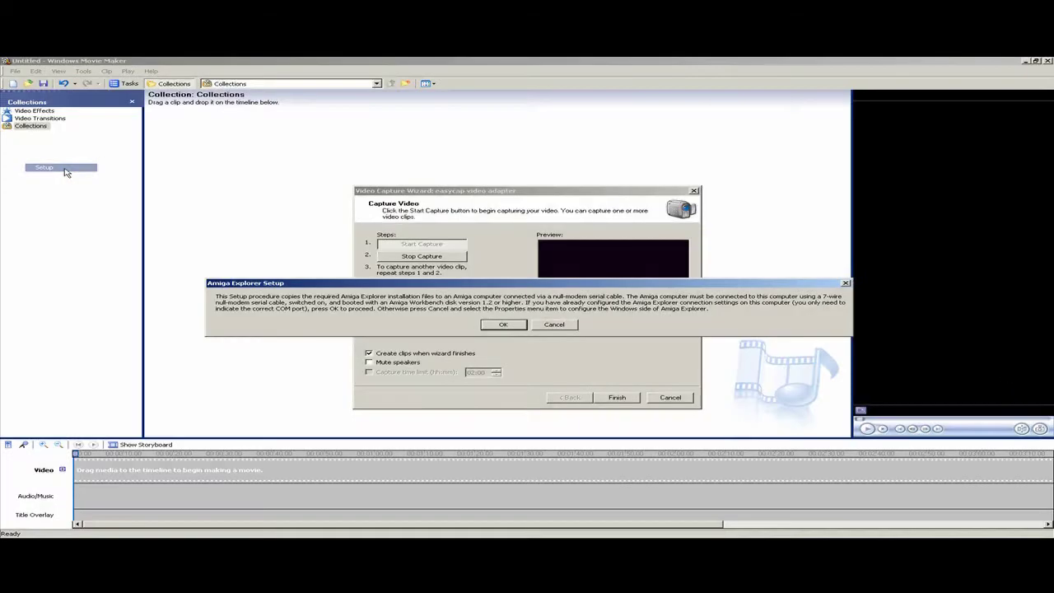
{"action": "left_click", "coordinate": [505, 326]}
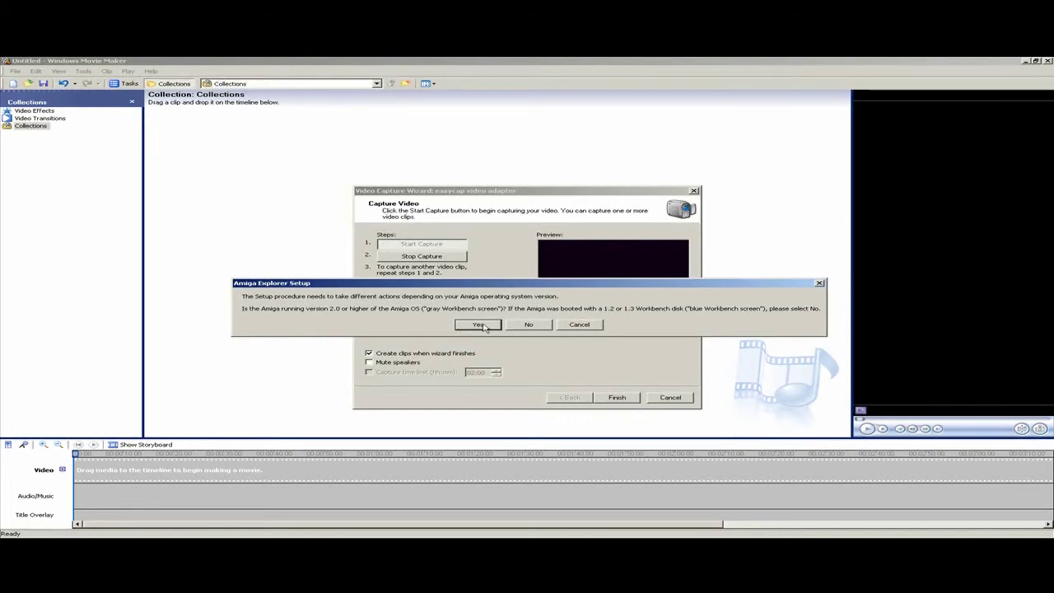
{"action": "left_click", "coordinate": [480, 324]}
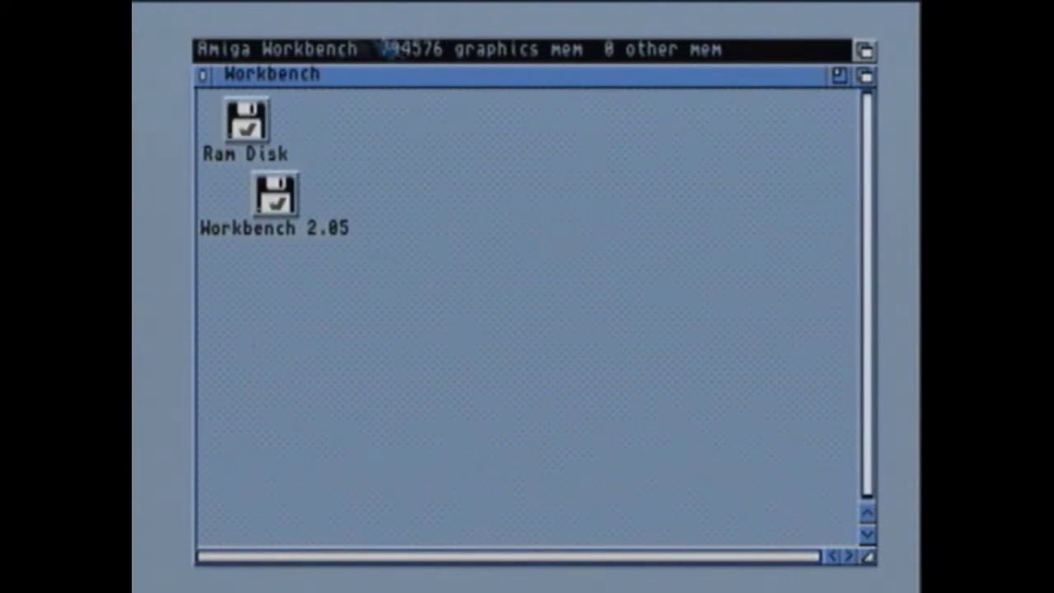
Save the Workbench 2.05 serial preferences at 19200 baud with RTS/CTS handshaking, no parity, 8 bits and 1 stop bit, and close Prefs
{"action": "double_click", "coordinate": [287, 211]}
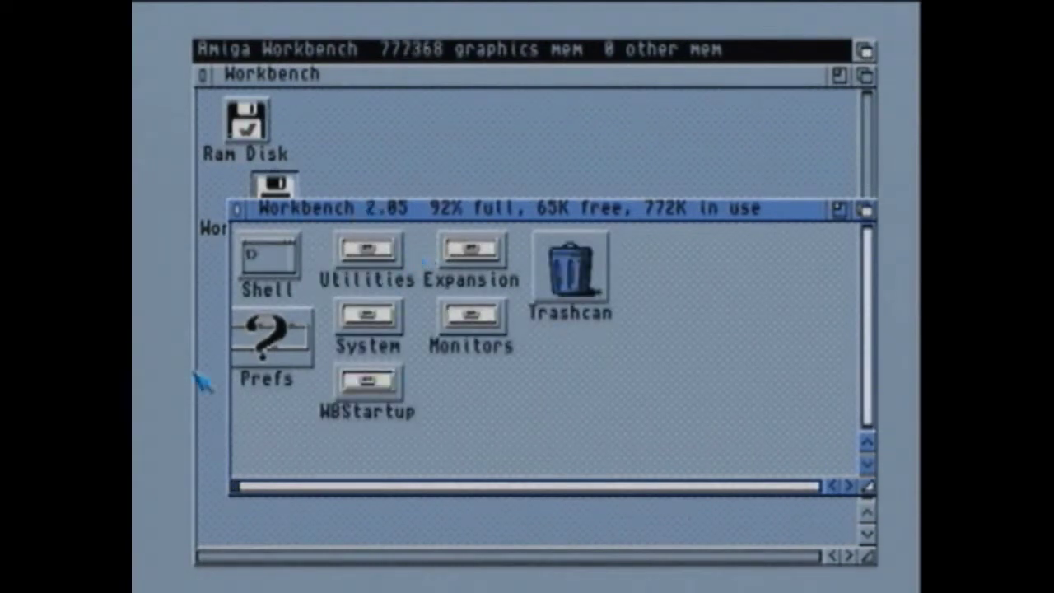
{"action": "double_click", "coordinate": [272, 375]}
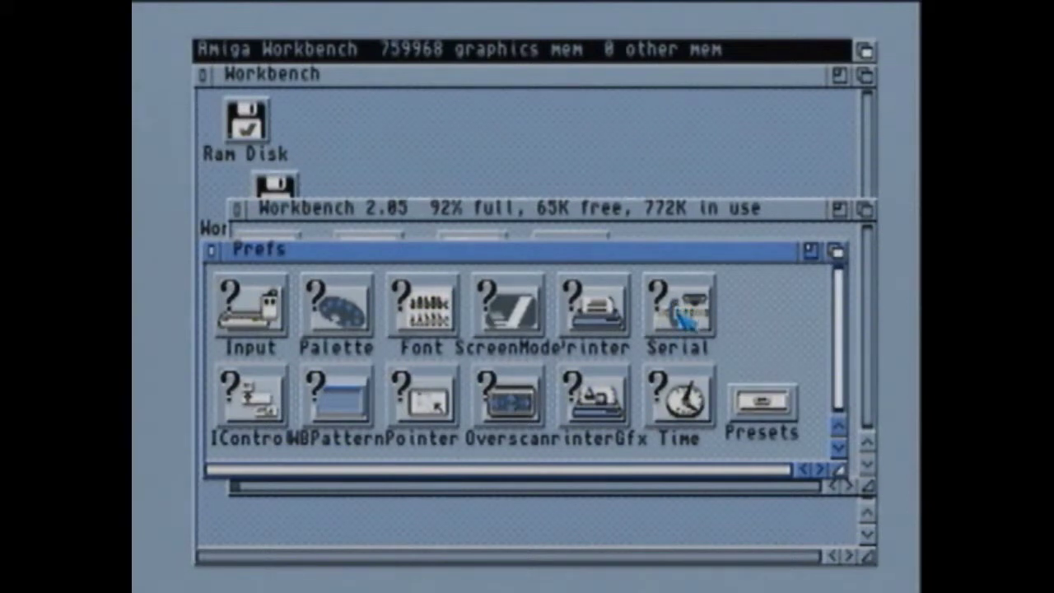
{"action": "double_click", "coordinate": [679, 317]}
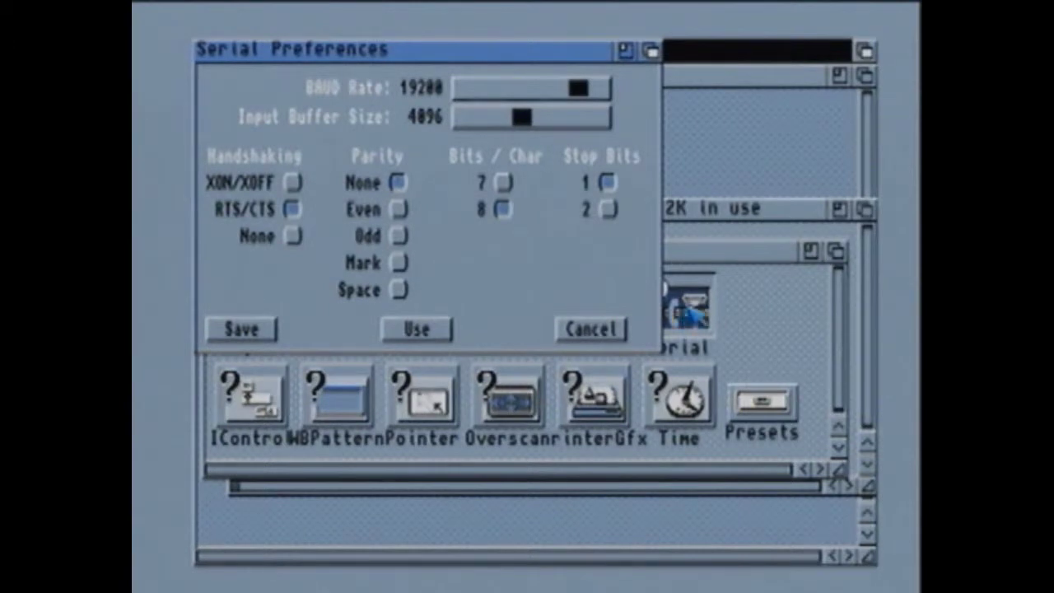
{"action": "left_click", "coordinate": [247, 333]}
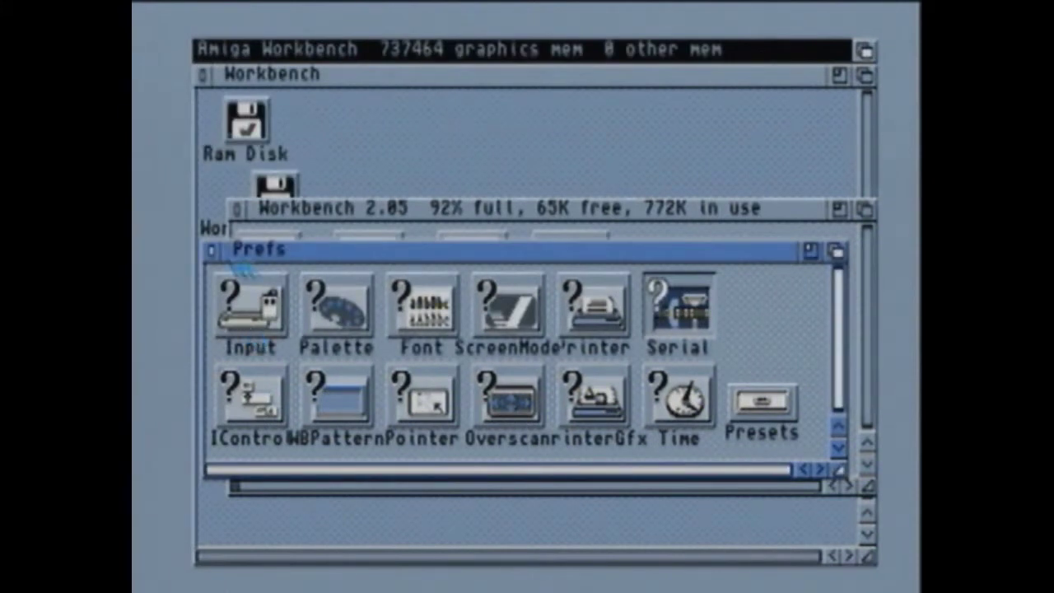
{"action": "left_click", "coordinate": [213, 251]}
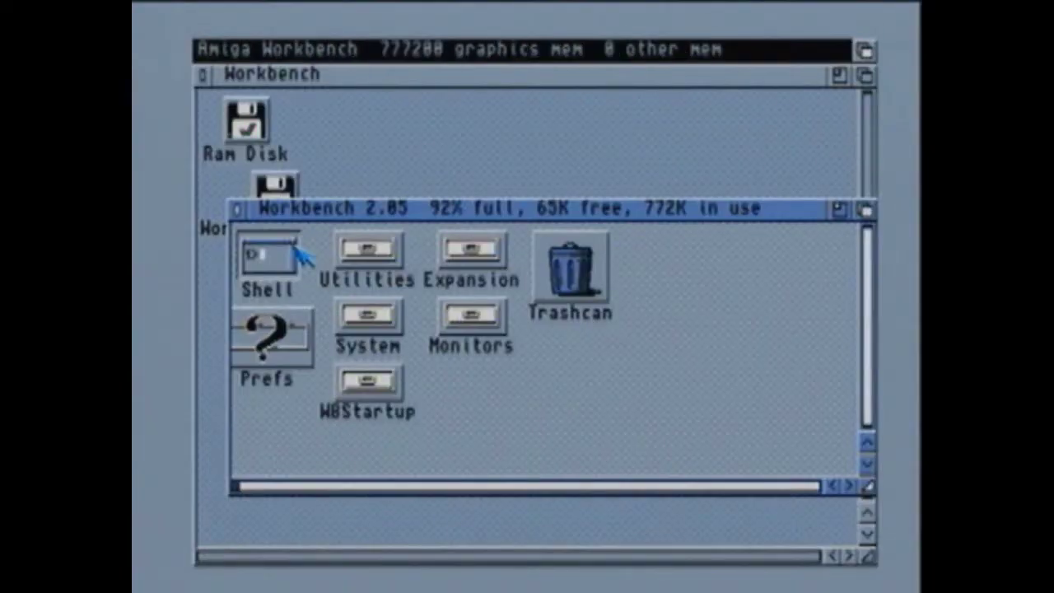
Open the Amiga Shell and run "Type SER: to RAM:Setup" to receive the setup script over the serial link
{"action": "double_click", "coordinate": [297, 251]}
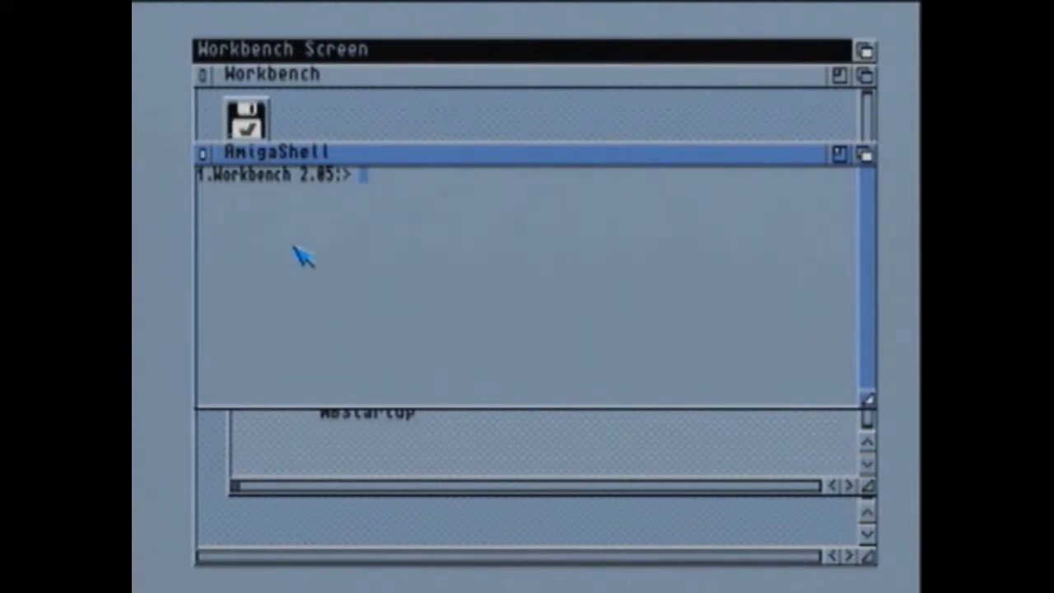
{"action": "type", "text": "Type SER"}
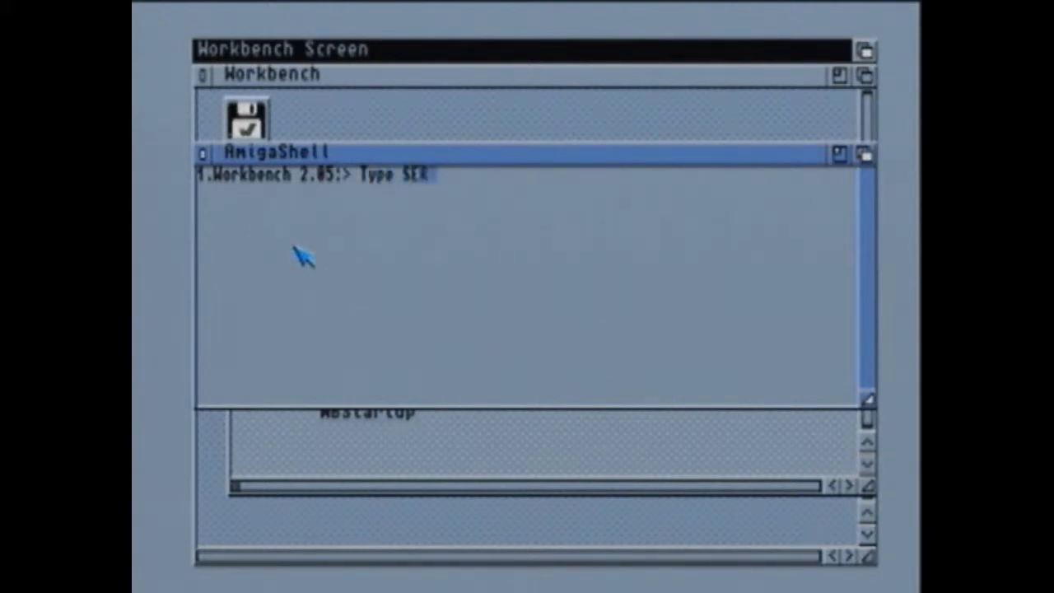
{"action": "type", "text": ": to RA"}
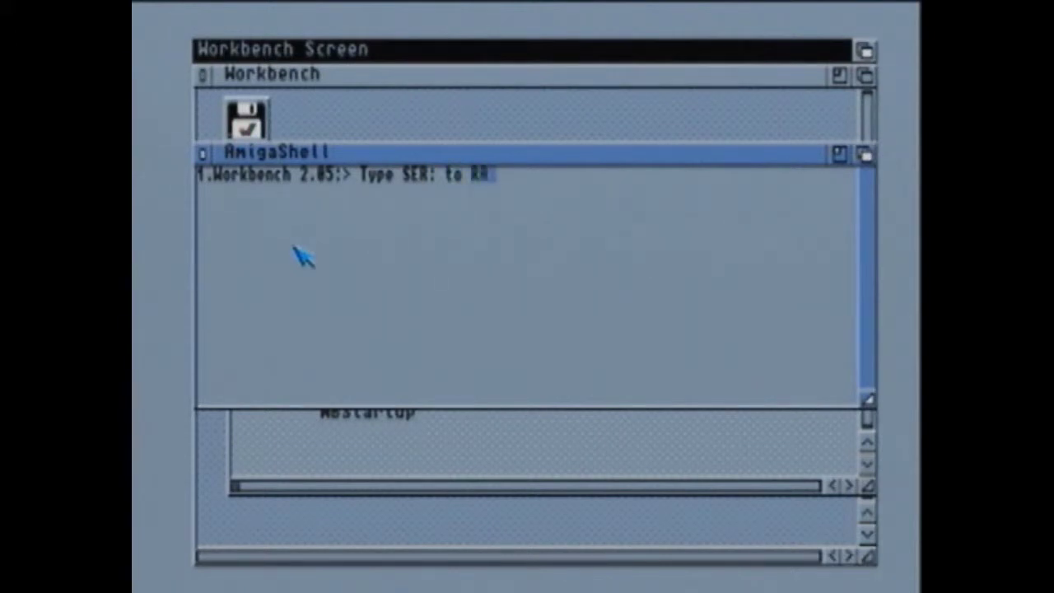
{"action": "type", "text": "M:Setup"}
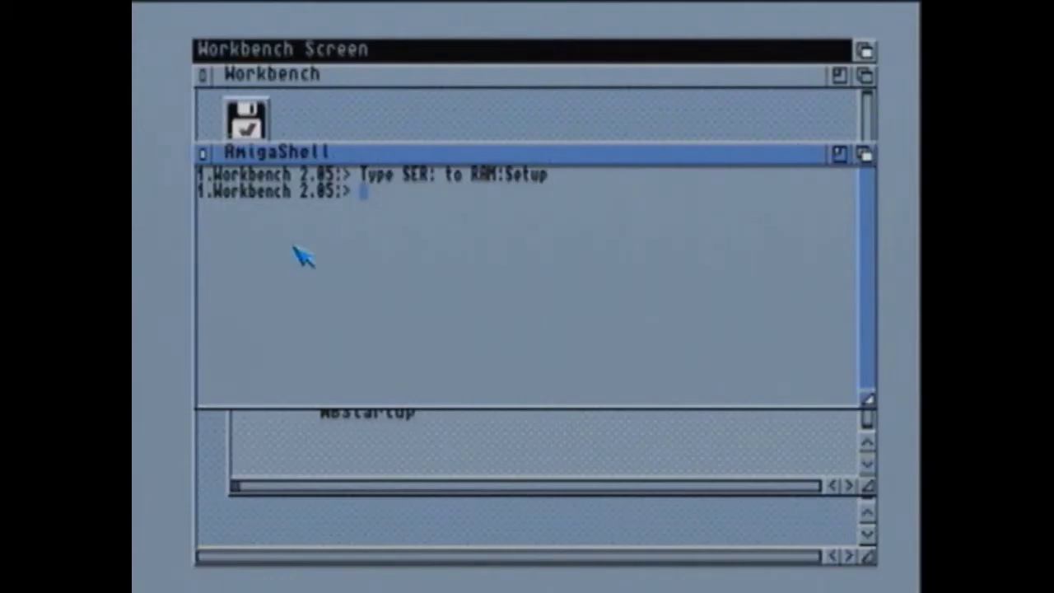
Run "RX RAM:Setup" in the shell to transfer Amiga Explorer to the Ram Disk, and acknowledge the setup completion message
{"action": "type", "text": "RX RAM:"}
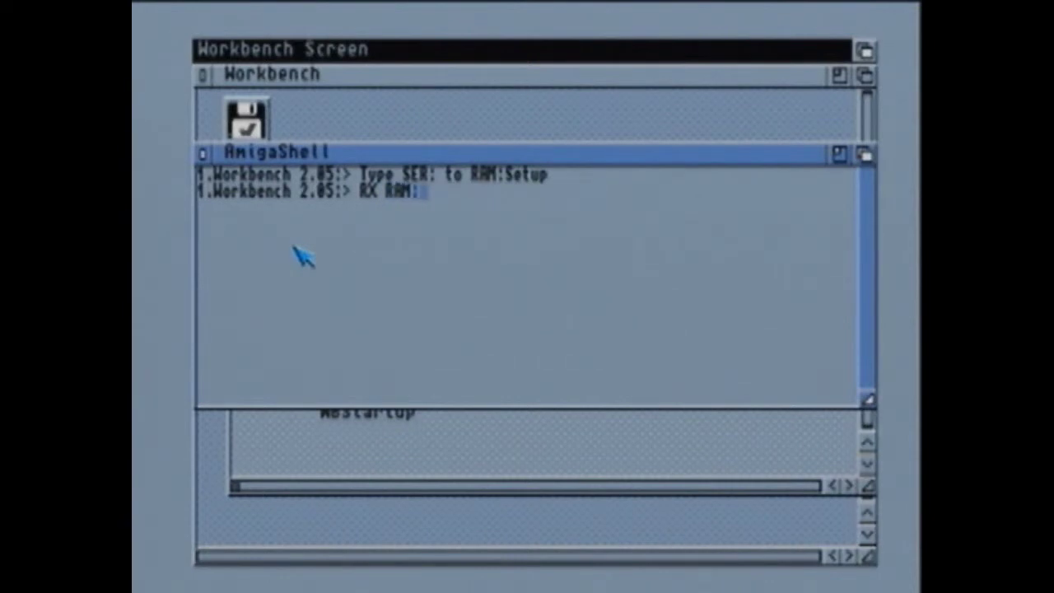
{"action": "type", "text": "Setup"}
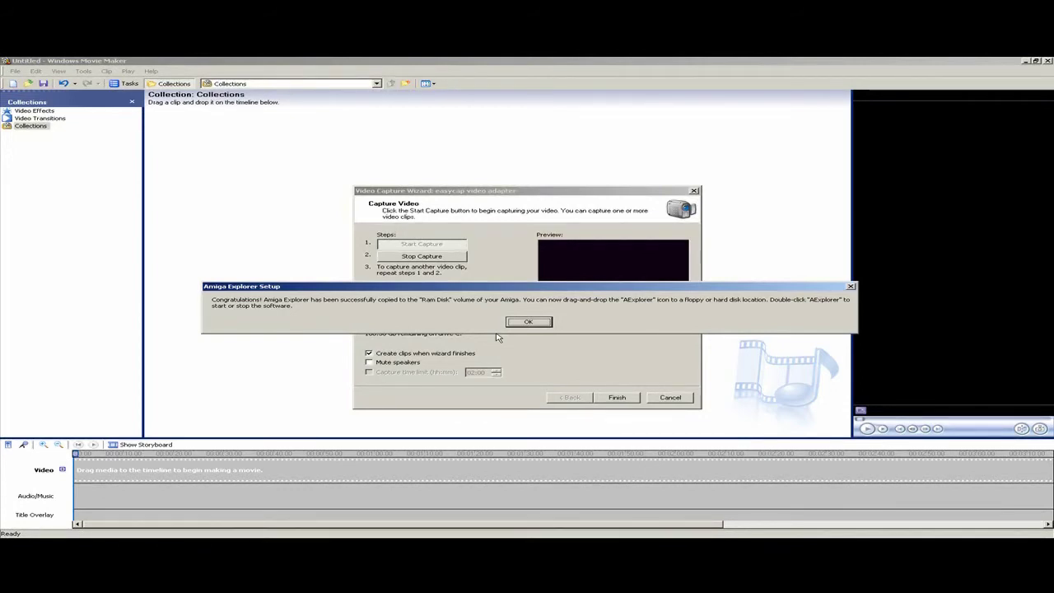
{"action": "key", "text": "Return"}
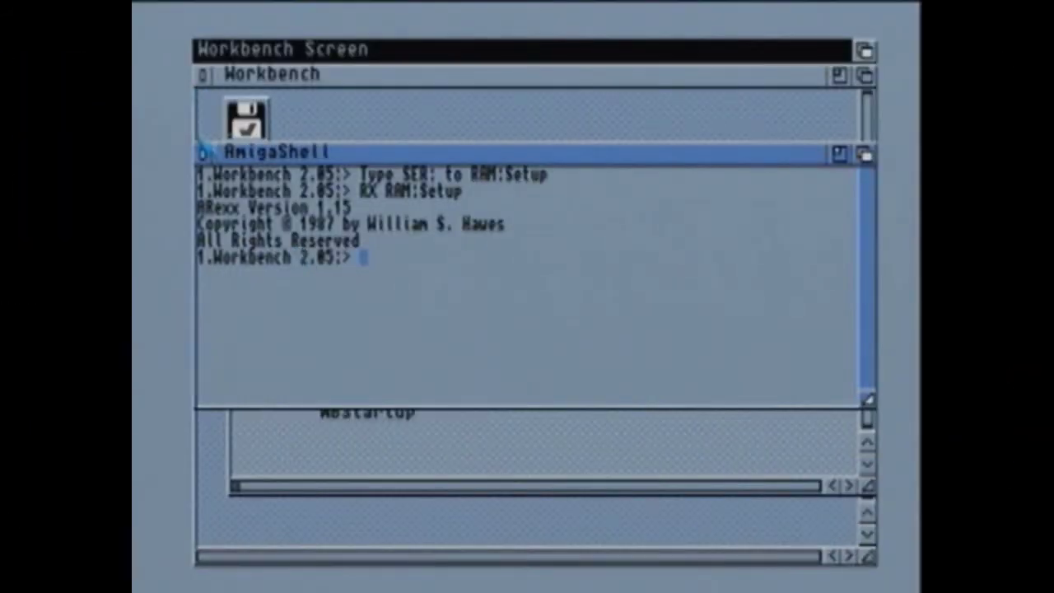
Close the shell and Workbench 2.05 windows, and open the Ram Disk window clear of the disk icons
{"action": "left_click", "coordinate": [201, 154]}
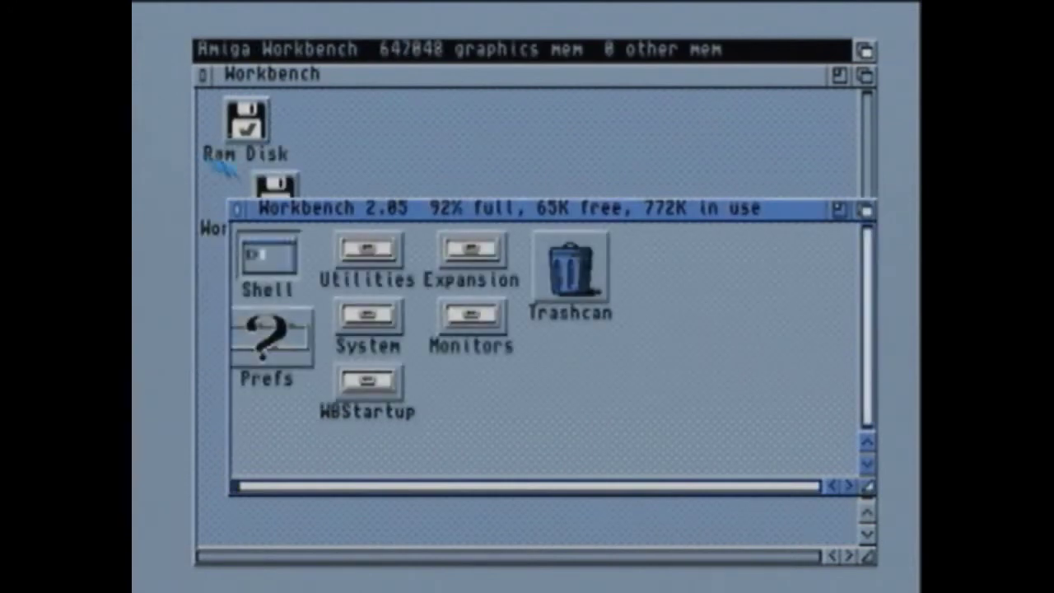
{"action": "left_click", "coordinate": [236, 210]}
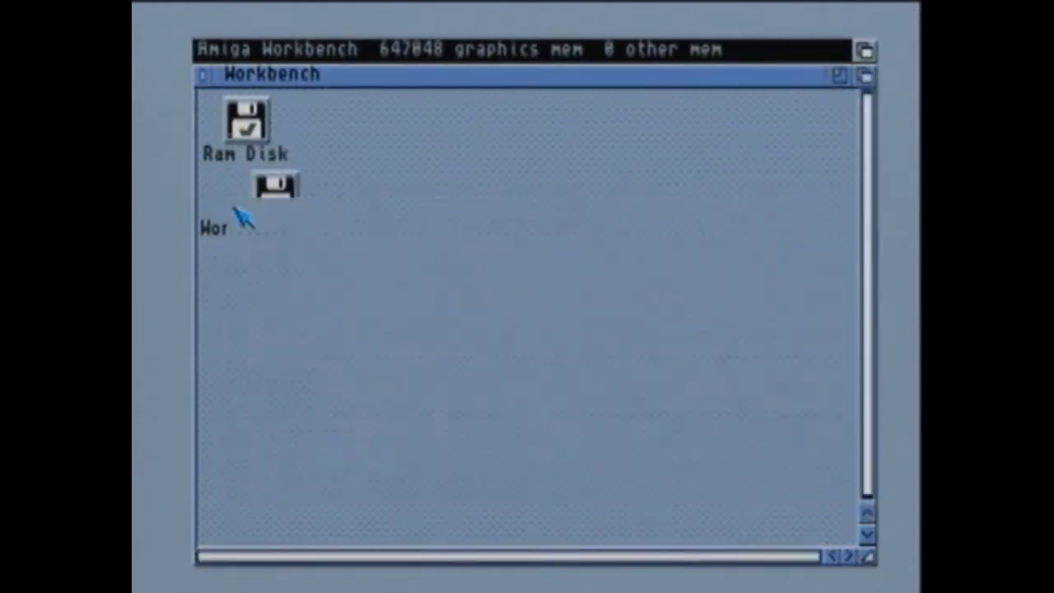
{"action": "double_click", "coordinate": [244, 131]}
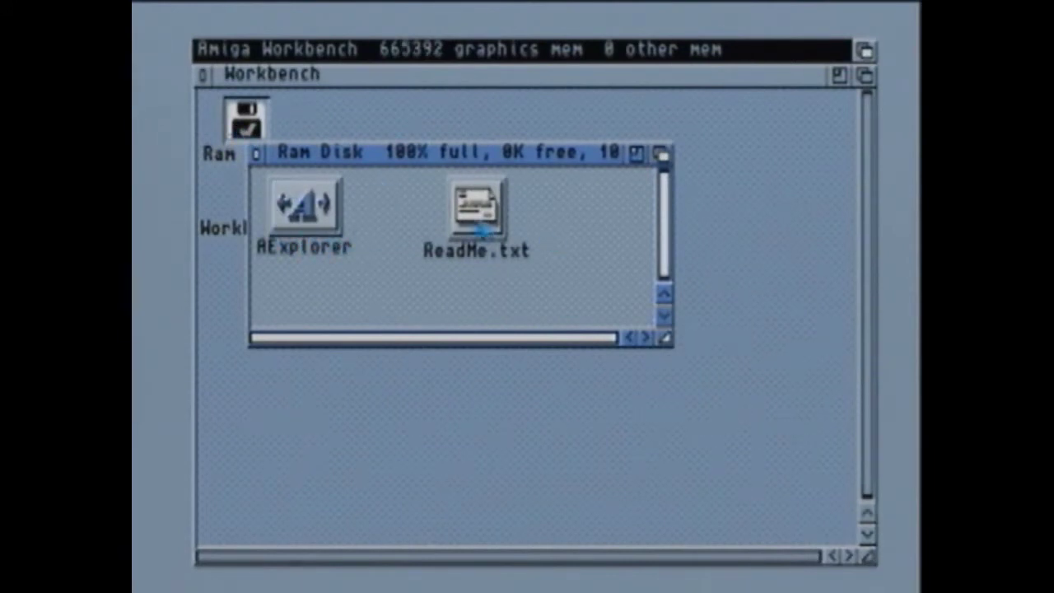
{"action": "left_click_drag", "start_coordinate": [325, 155], "coordinate": [452, 156]}
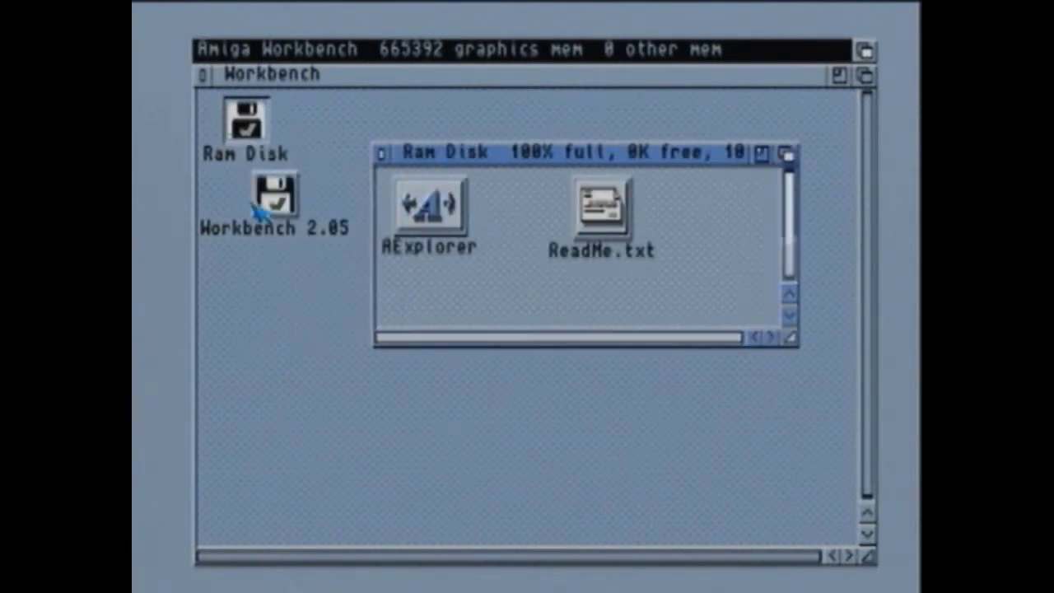
Copy AExplorer from the Ram Disk into the WBStartup drawer of the Workbench 2.05 disk, arranging the windows so both are accessible
{"action": "double_click", "coordinate": [257, 210]}
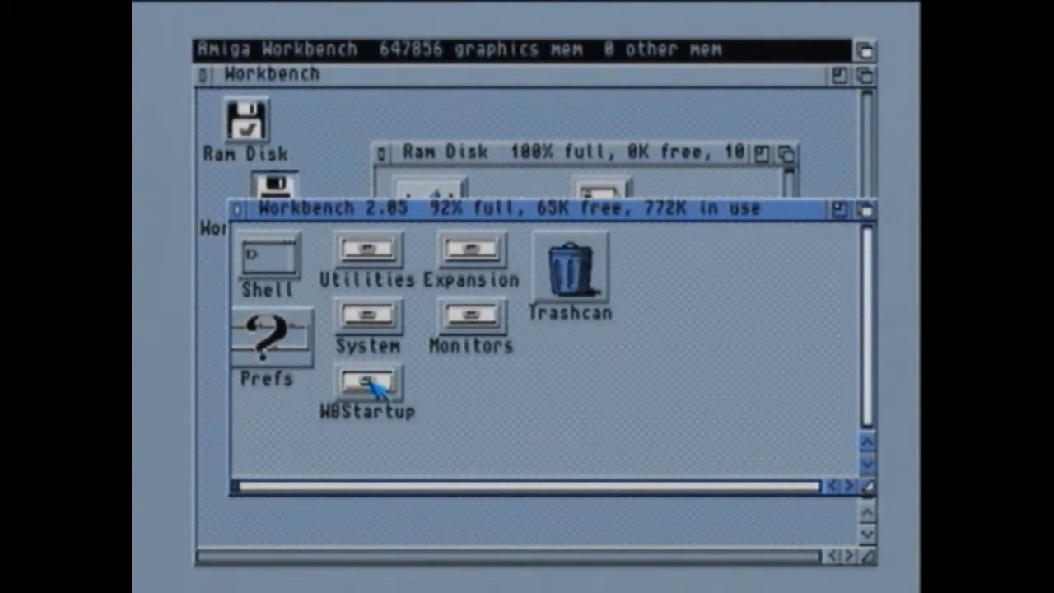
{"action": "left_click", "coordinate": [367, 388]}
{"action": "double_click", "coordinate": [366, 385]}
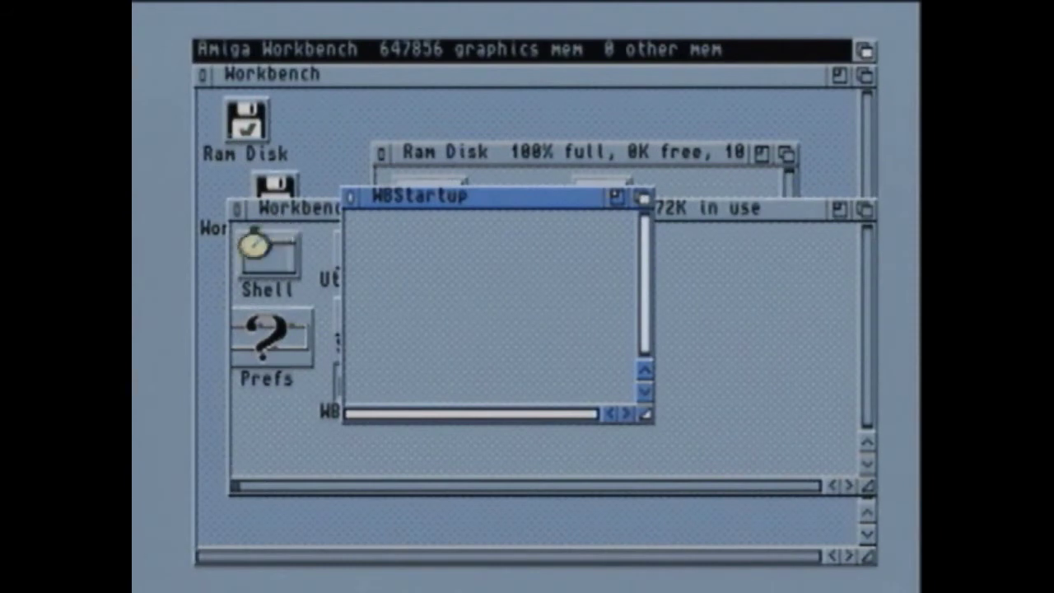
{"action": "left_click", "coordinate": [444, 175]}
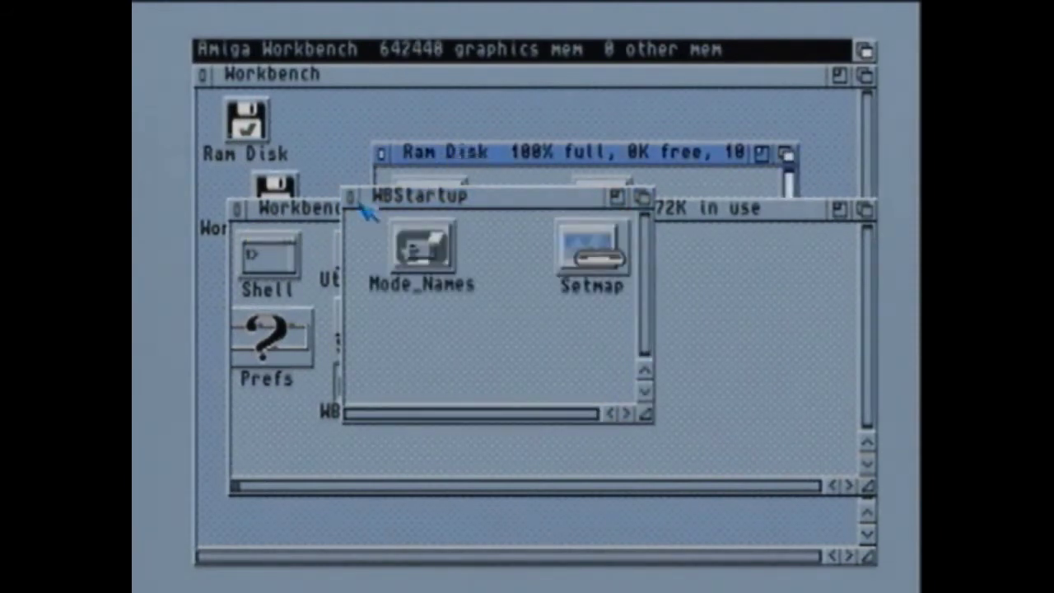
{"action": "left_click_drag", "start_coordinate": [387, 196], "coordinate": [300, 274]}
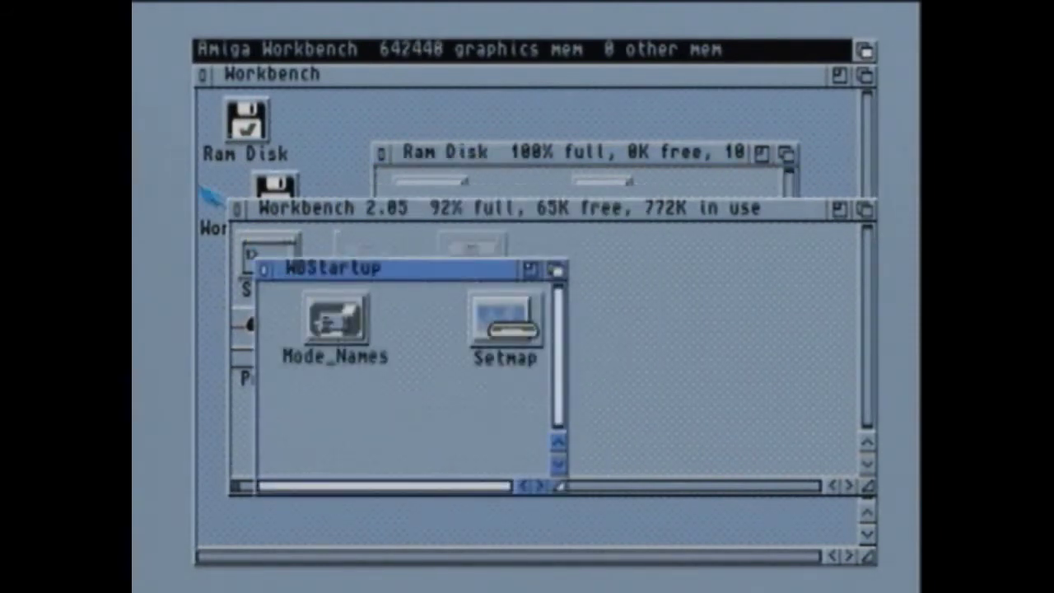
{"action": "left_click_drag", "start_coordinate": [328, 212], "coordinate": [315, 265]}
{"action": "left_click", "coordinate": [425, 216]}
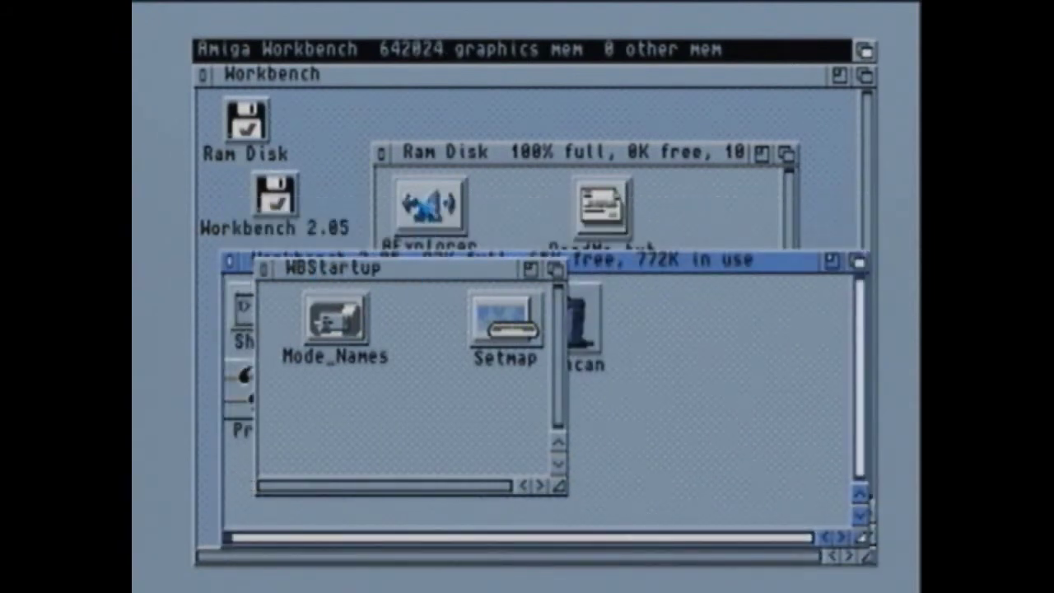
{"action": "left_click", "coordinate": [428, 206]}
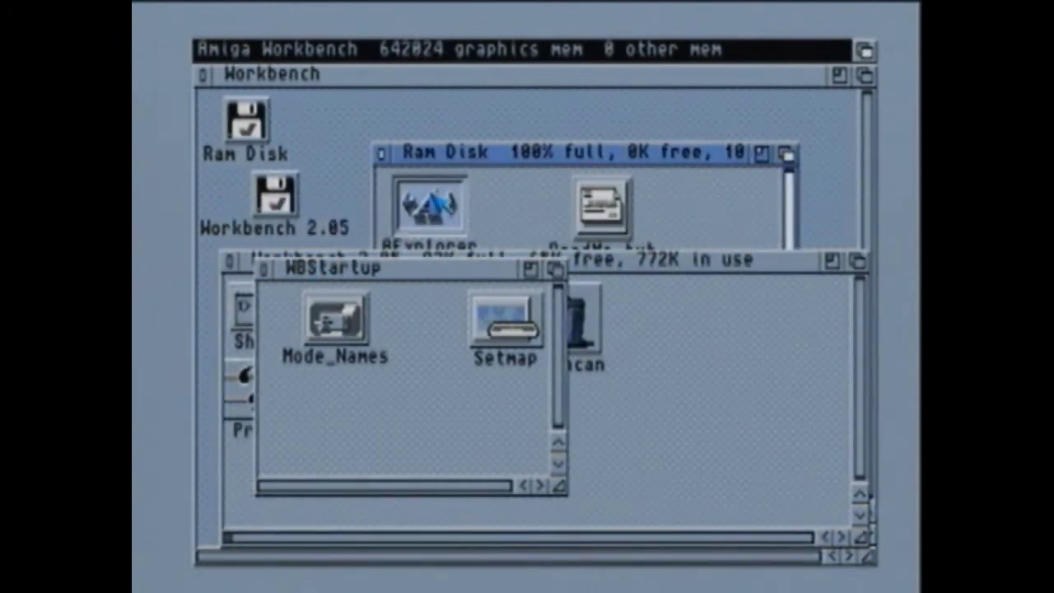
{"action": "left_click_drag", "start_coordinate": [429, 206], "coordinate": [419, 401]}
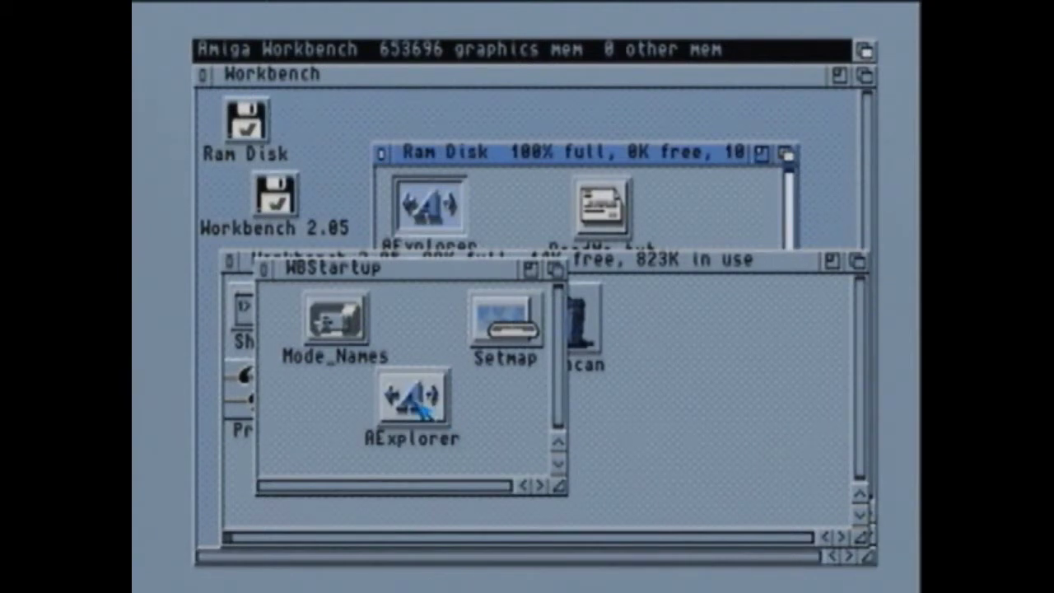
Launch AExplorer from the WBStartup drawer and close the WBStartup, Workbench 2.05 and Ram Disk windows
{"action": "double_click", "coordinate": [416, 411]}
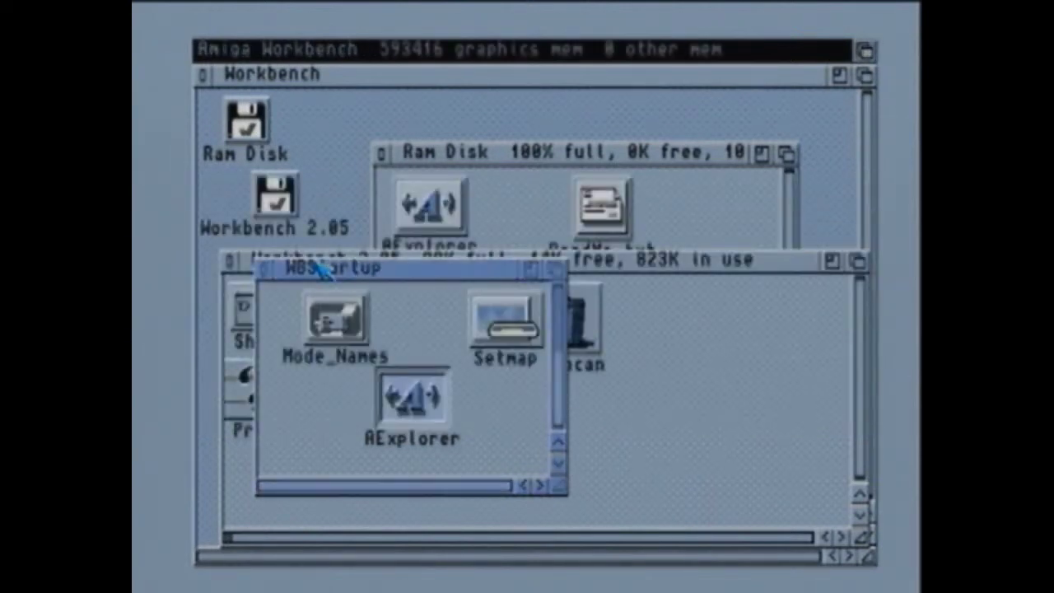
{"action": "left_click", "coordinate": [315, 269]}
{"action": "left_click", "coordinate": [265, 270]}
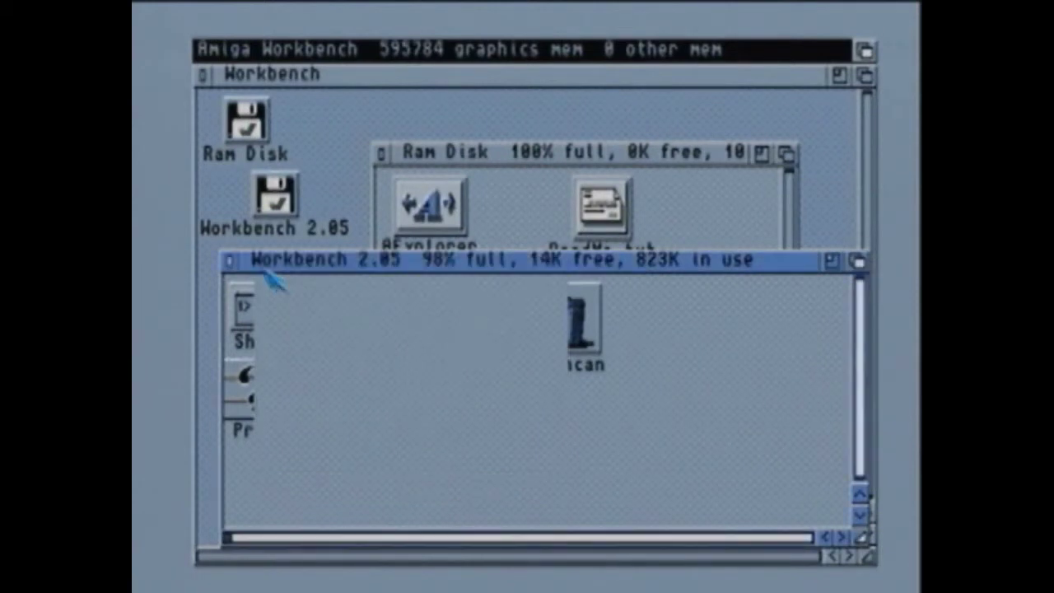
{"action": "left_click", "coordinate": [233, 262]}
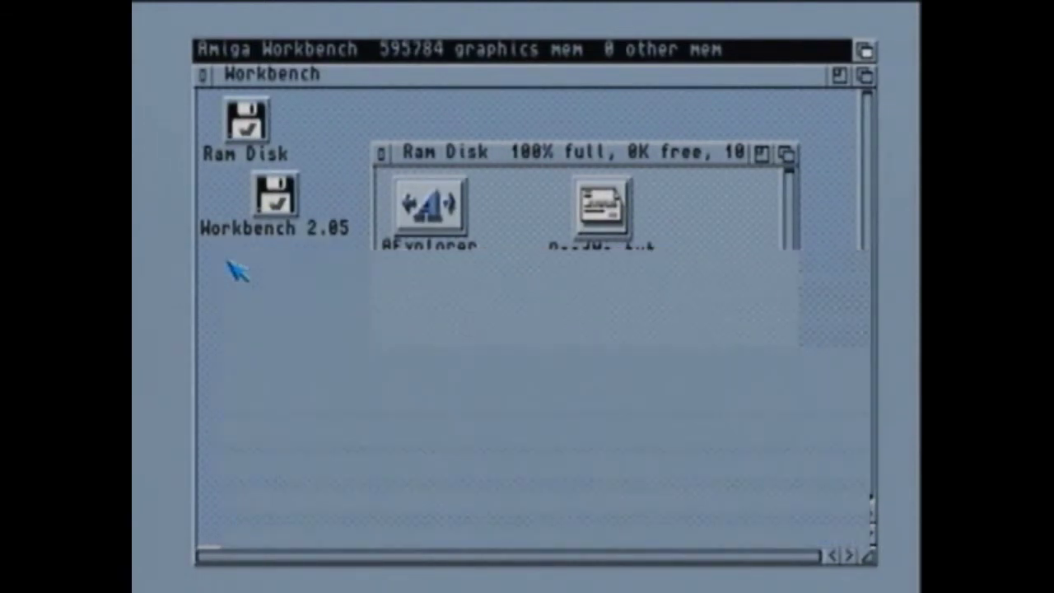
{"action": "left_click", "coordinate": [382, 154]}
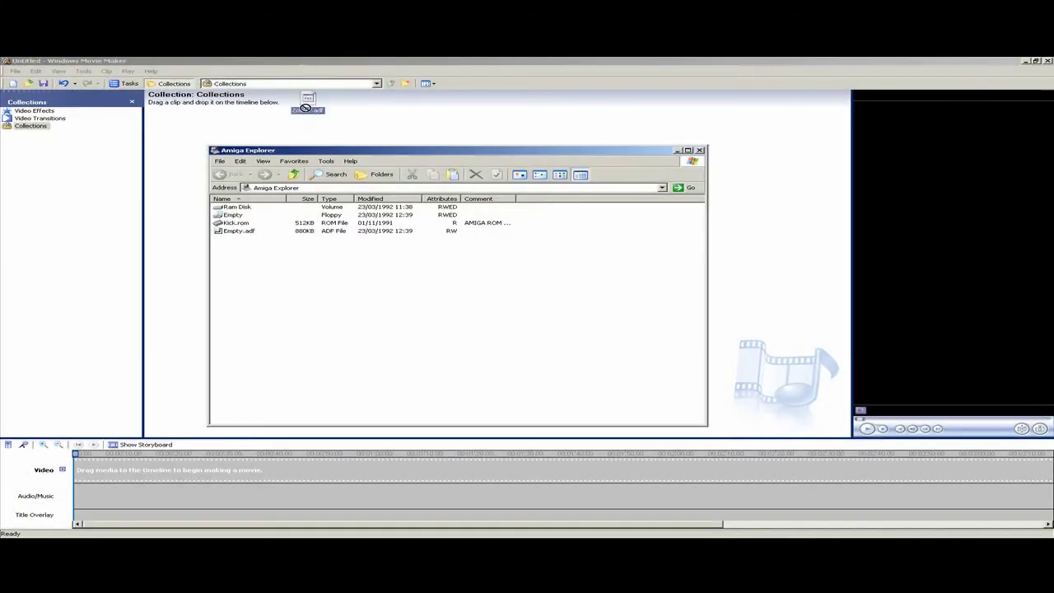
Write the Zool-1.adf disk image to the Empty floppy in Amiga Explorer on the PC, confirming replacement of its contents
{"action": "left_click_drag", "start_coordinate": [305, 104], "coordinate": [237, 221]}
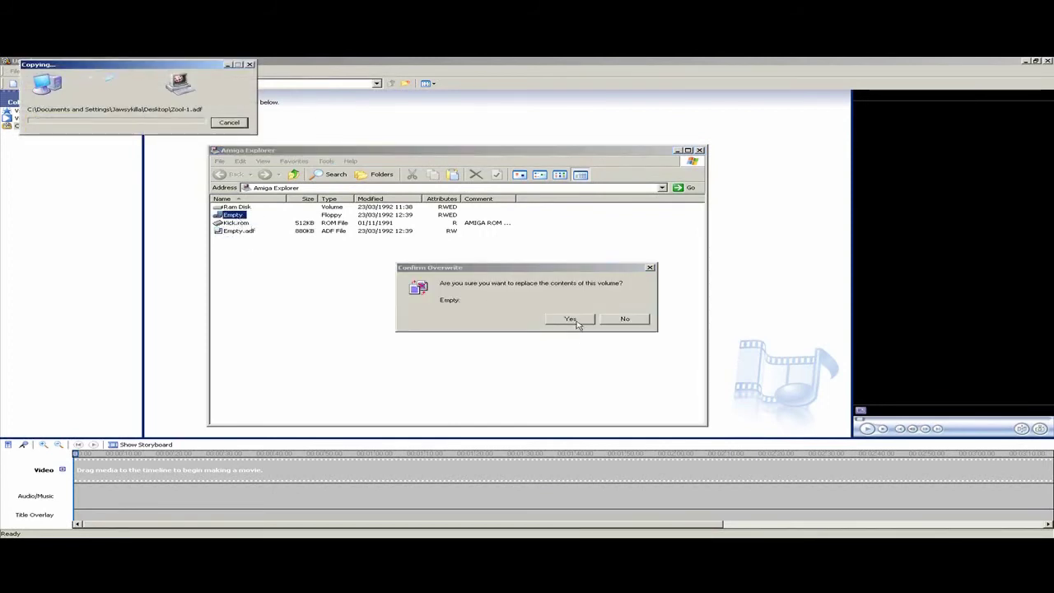
{"action": "left_click", "coordinate": [570, 318]}
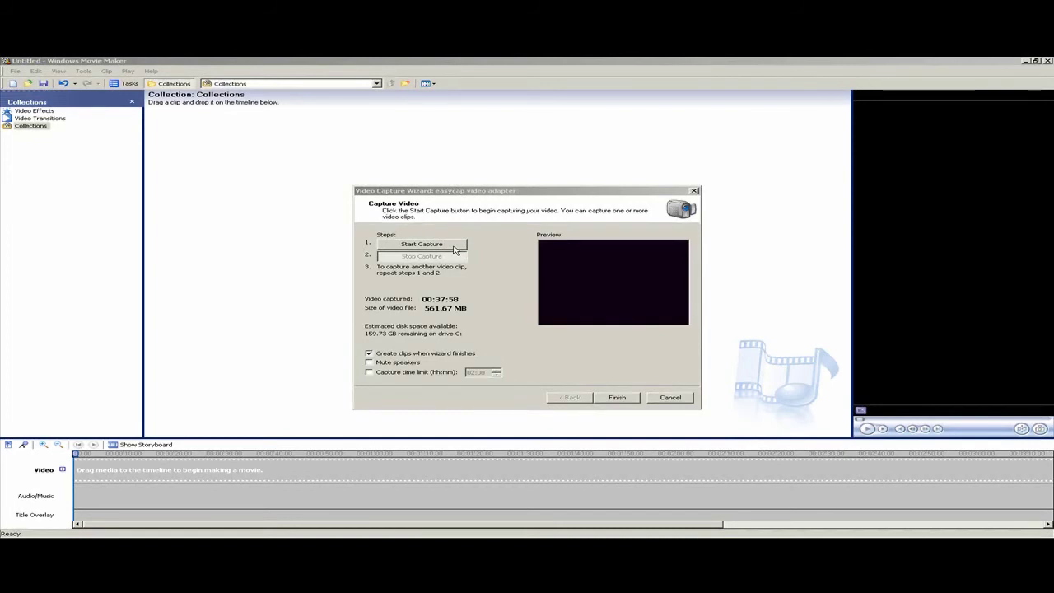
{"action": "left_click", "coordinate": [445, 244]}
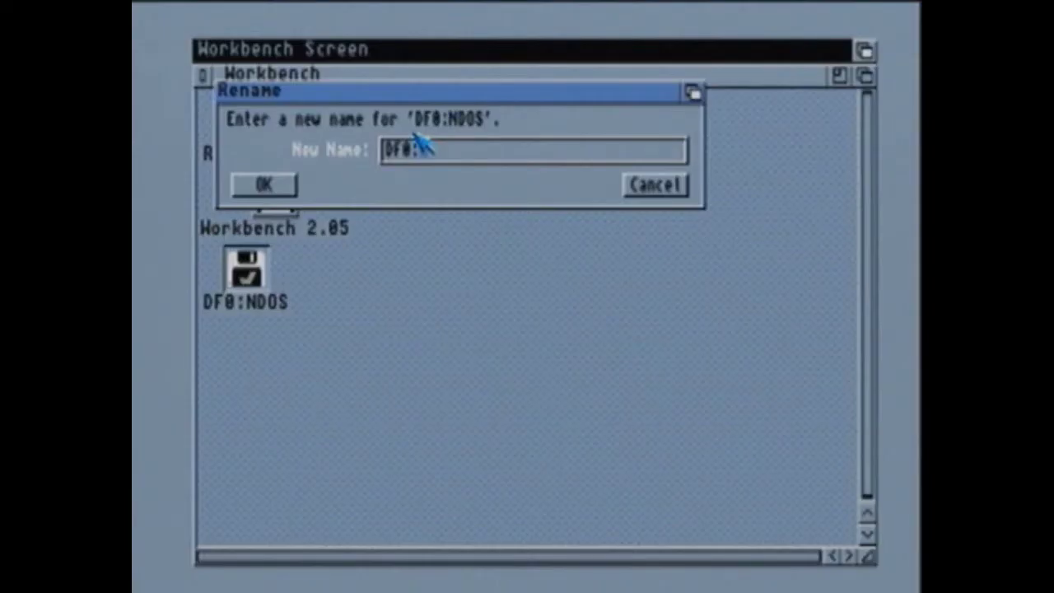
Try to rename the DF0:NDOS floppy on the Workbench to ZOOL, repeating the rename after the first attempt
{"action": "type", "text": "2.0L"}
{"action": "key", "text": "Return"}
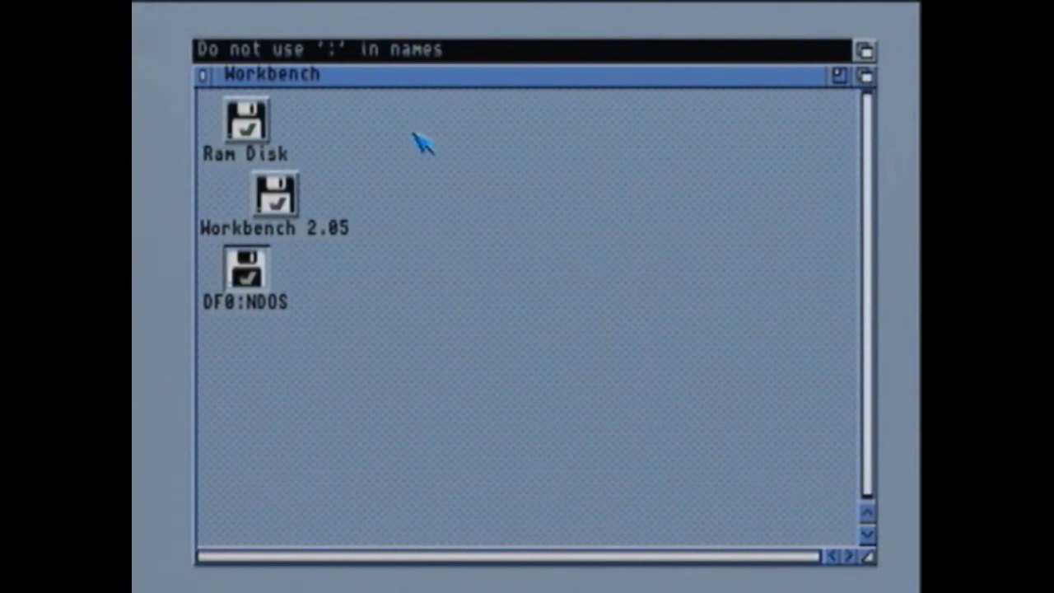
{"action": "right_click", "coordinate": [261, 290]}
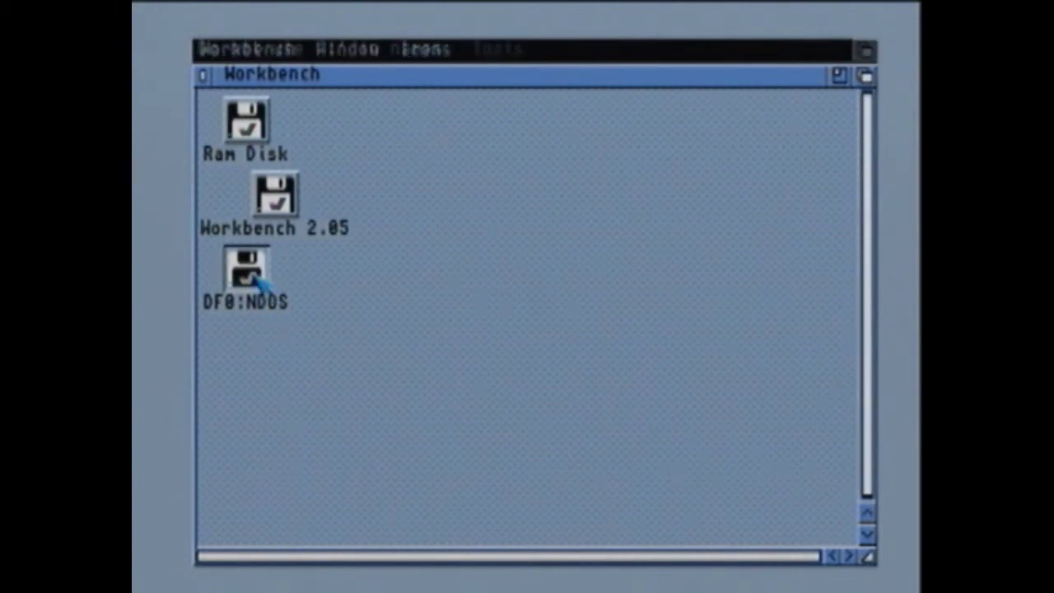
{"action": "mouse_move", "coordinate": [432, 49]}
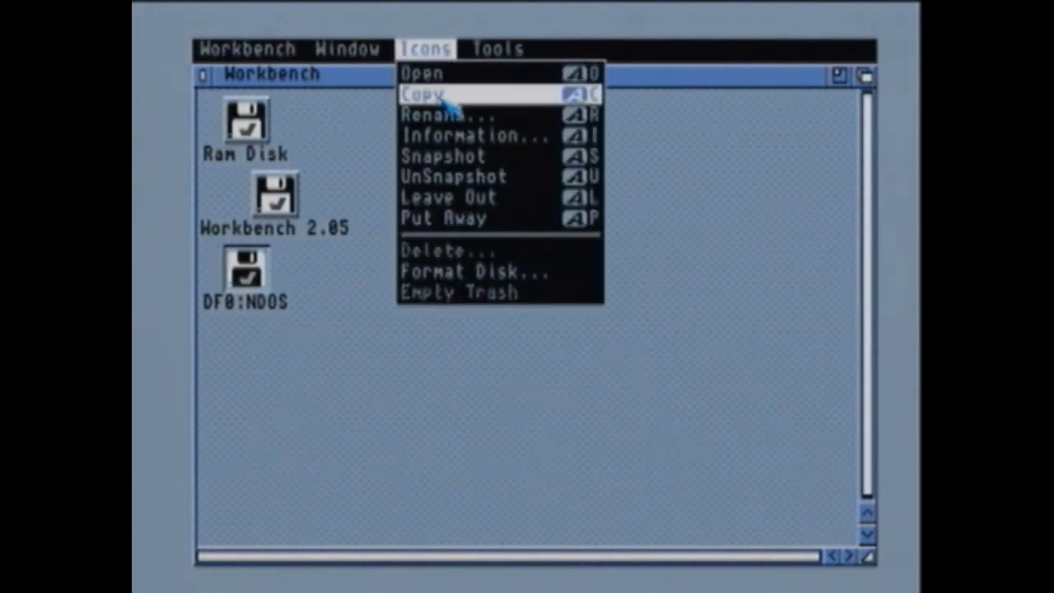
{"action": "right_click", "coordinate": [452, 112]}
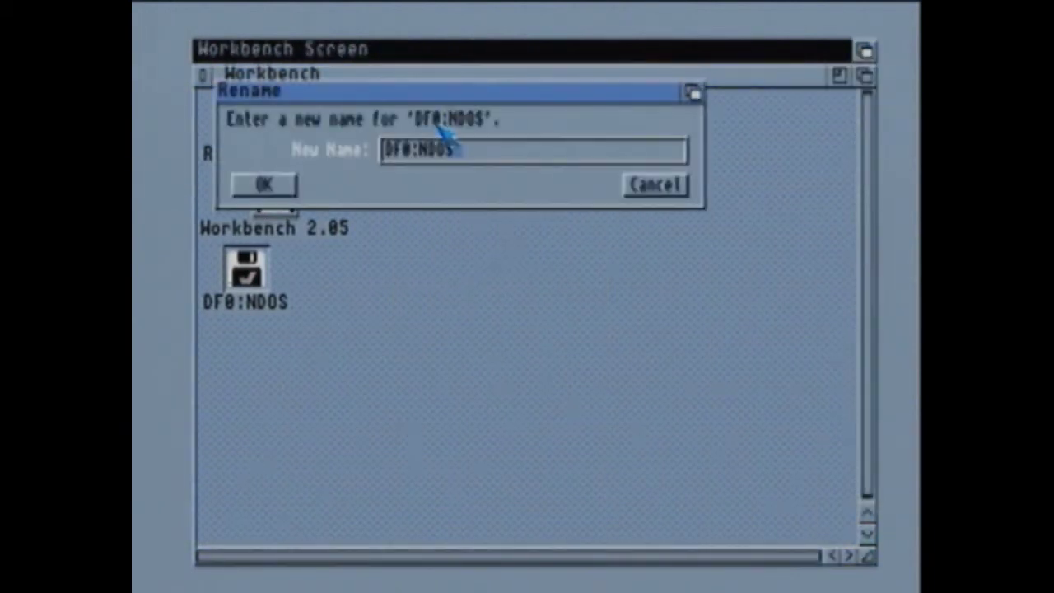
{"action": "key", "text": "BackSpace"}
{"action": "key", "text": "BackSpace"}
{"action": "key", "text": "BackSpace"}
{"action": "key", "text": "BackSpace"}
{"action": "key", "text": "BackSpace"}
{"action": "key", "text": "BackSpace"}
{"action": "key", "text": "BackSpace"}
{"action": "key", "text": "BackSpace"}
{"action": "type", "text": "ZOOL:"}
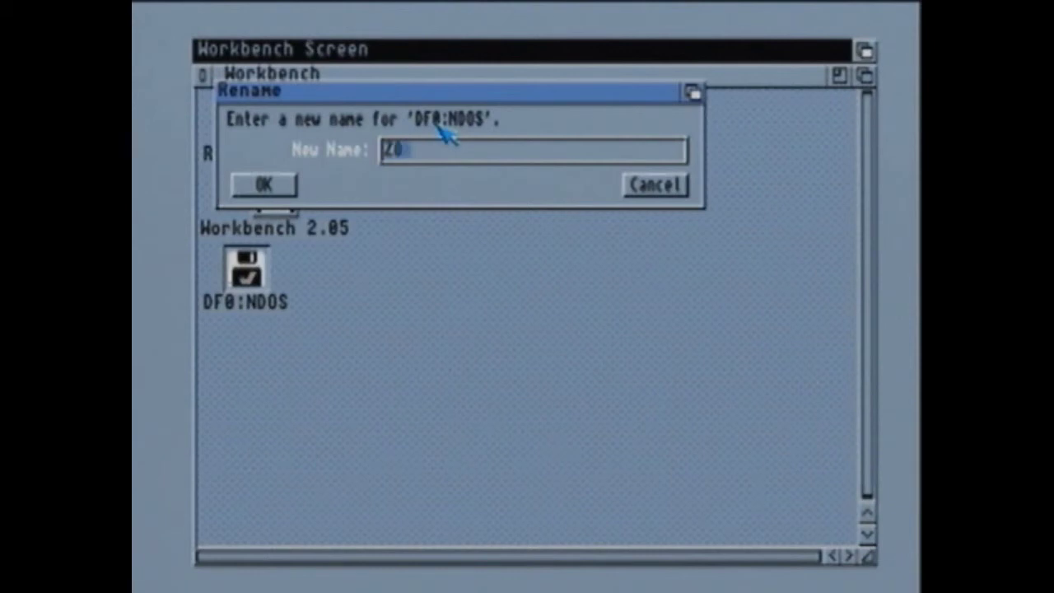
{"action": "key", "text": "Return"}
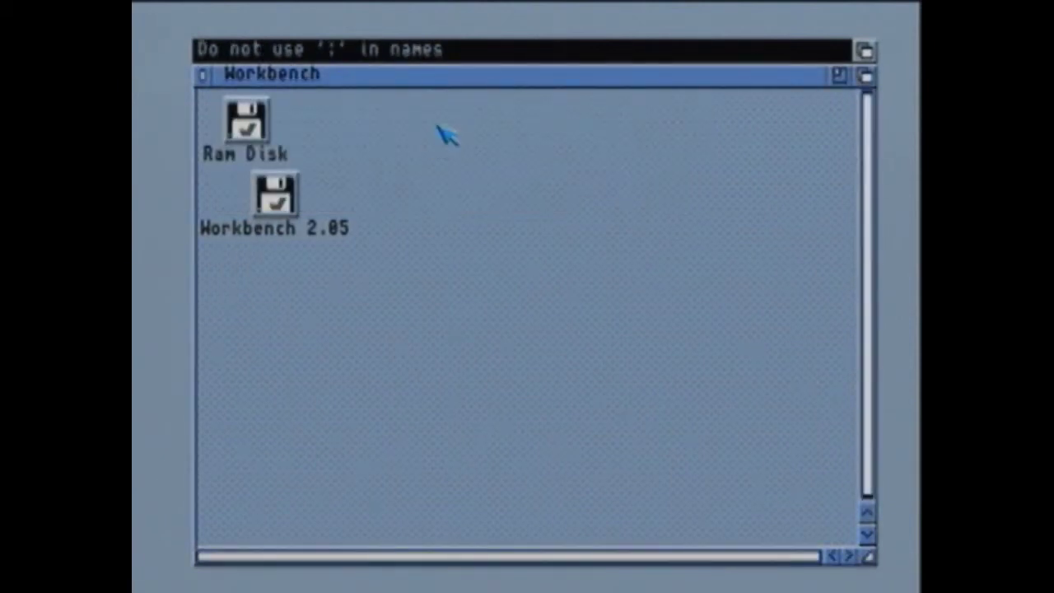